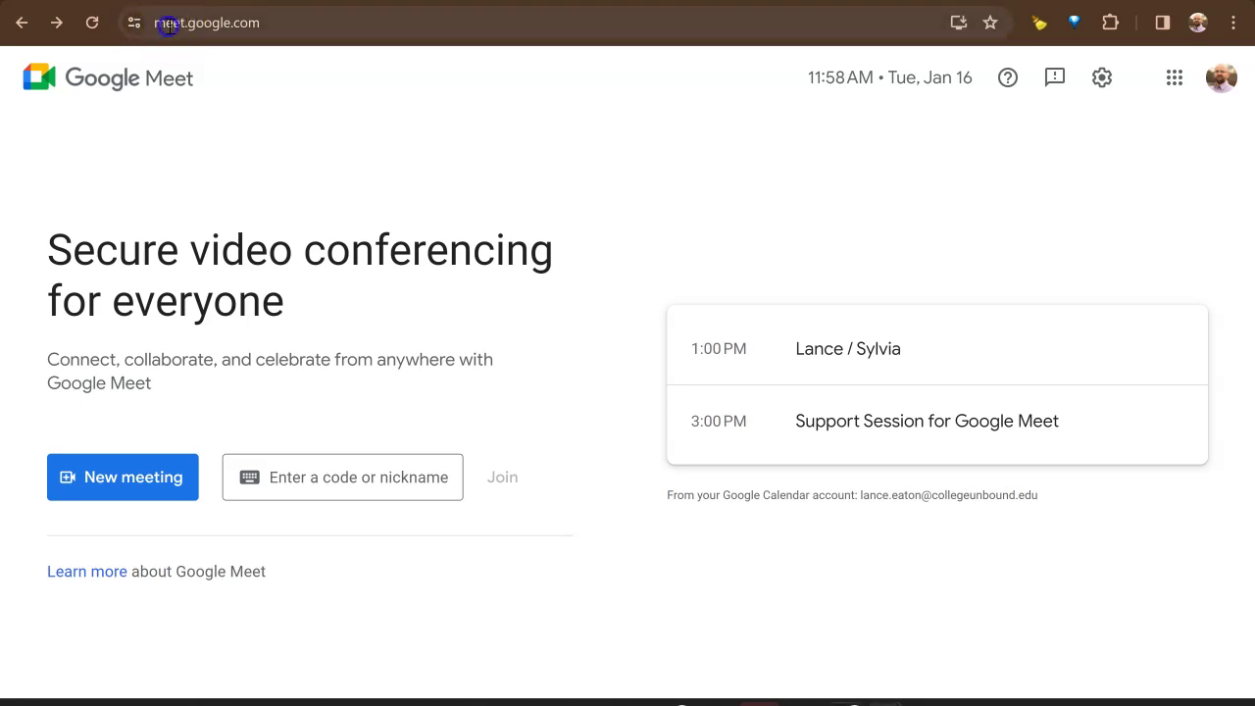
click(169, 27)
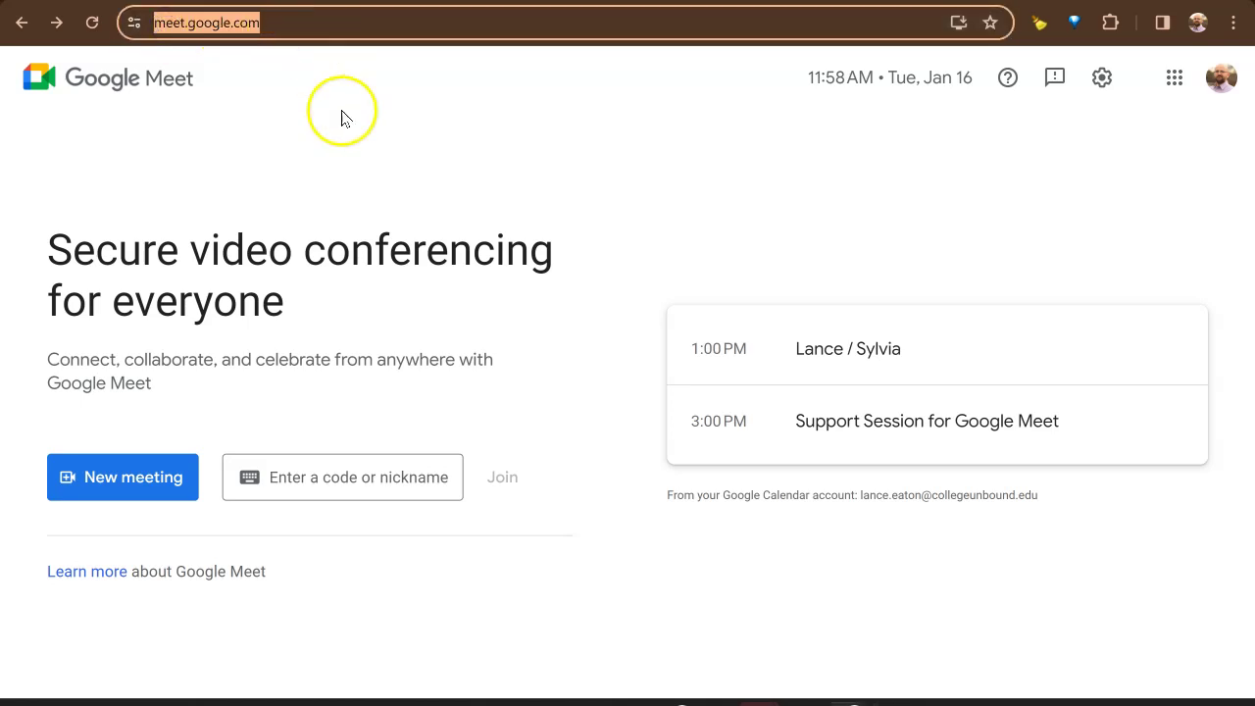
click(495, 189)
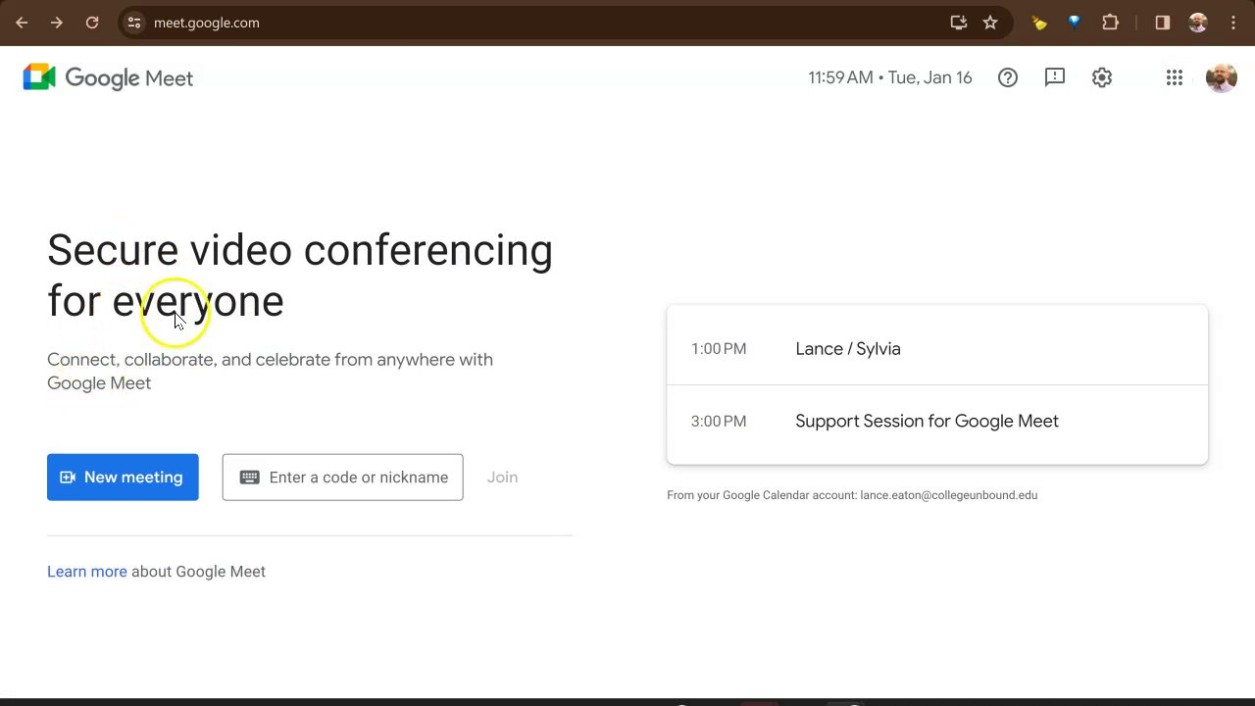
- Create a meeting for later, copy its joining info and close the info dialog
click(129, 481)
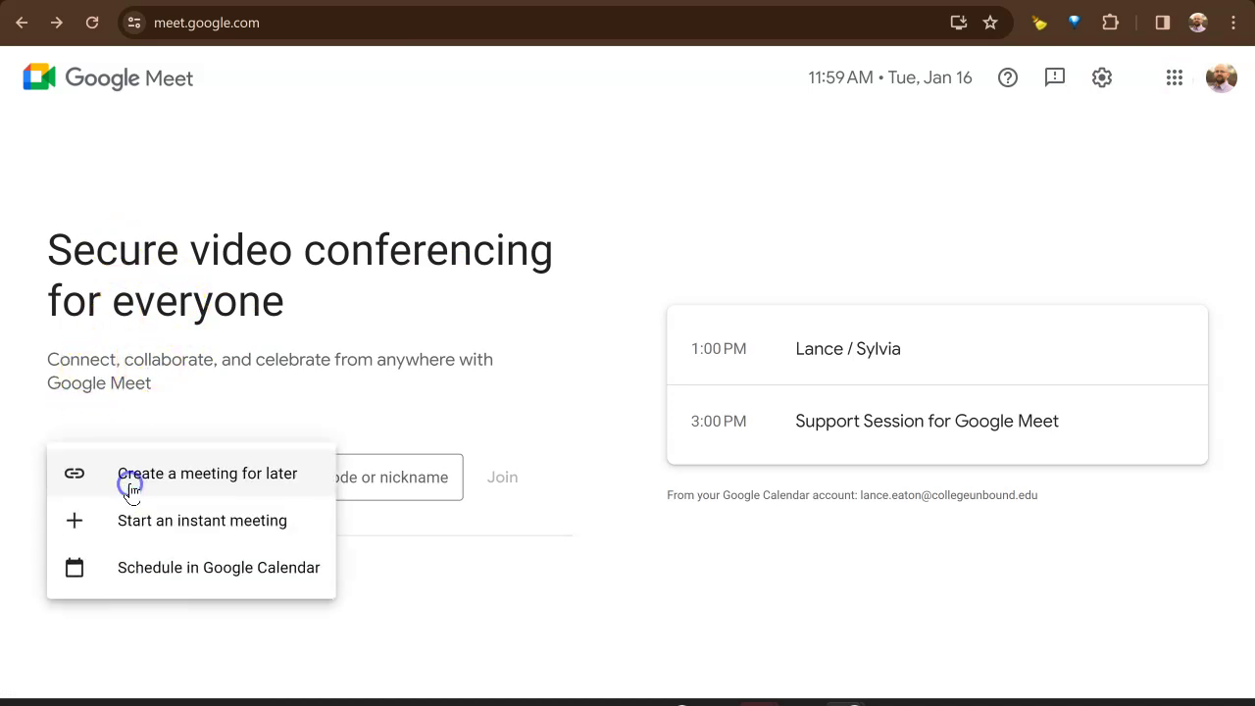
click(207, 475)
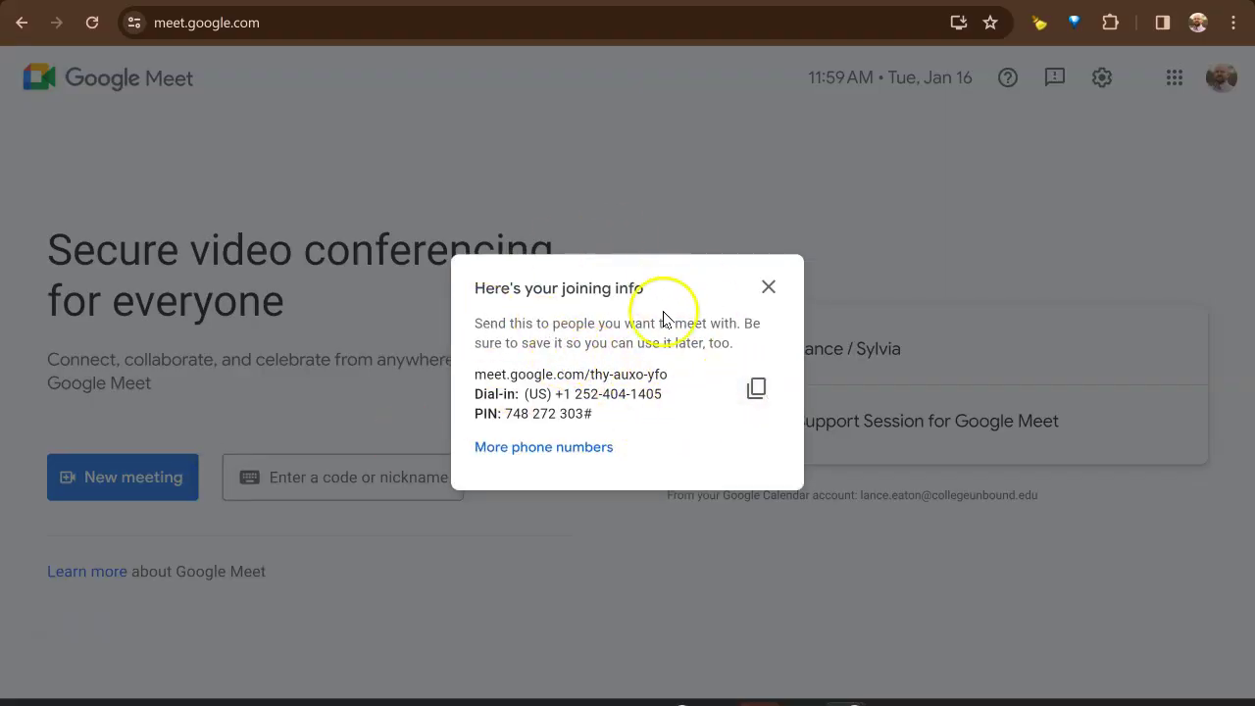
click(495, 376)
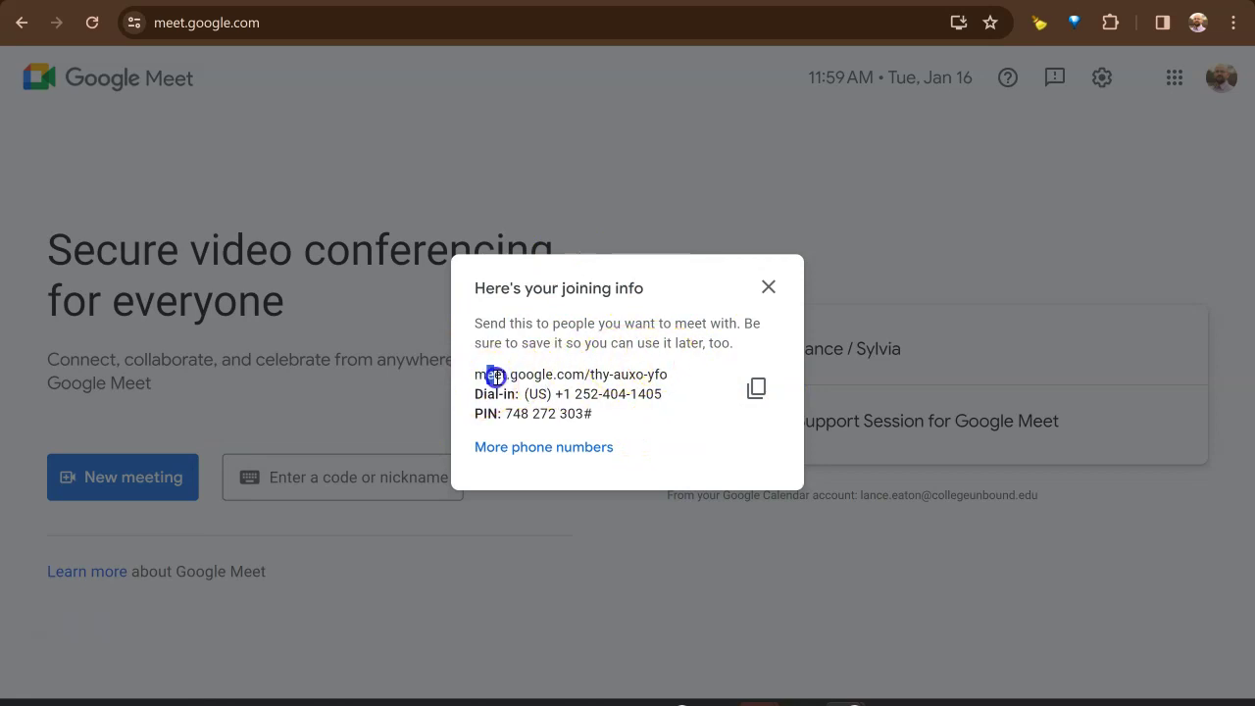
mouse_move(495, 376)
mouse_down()
mouse_move(669, 377)
mouse_move(498, 374)
mouse_up()
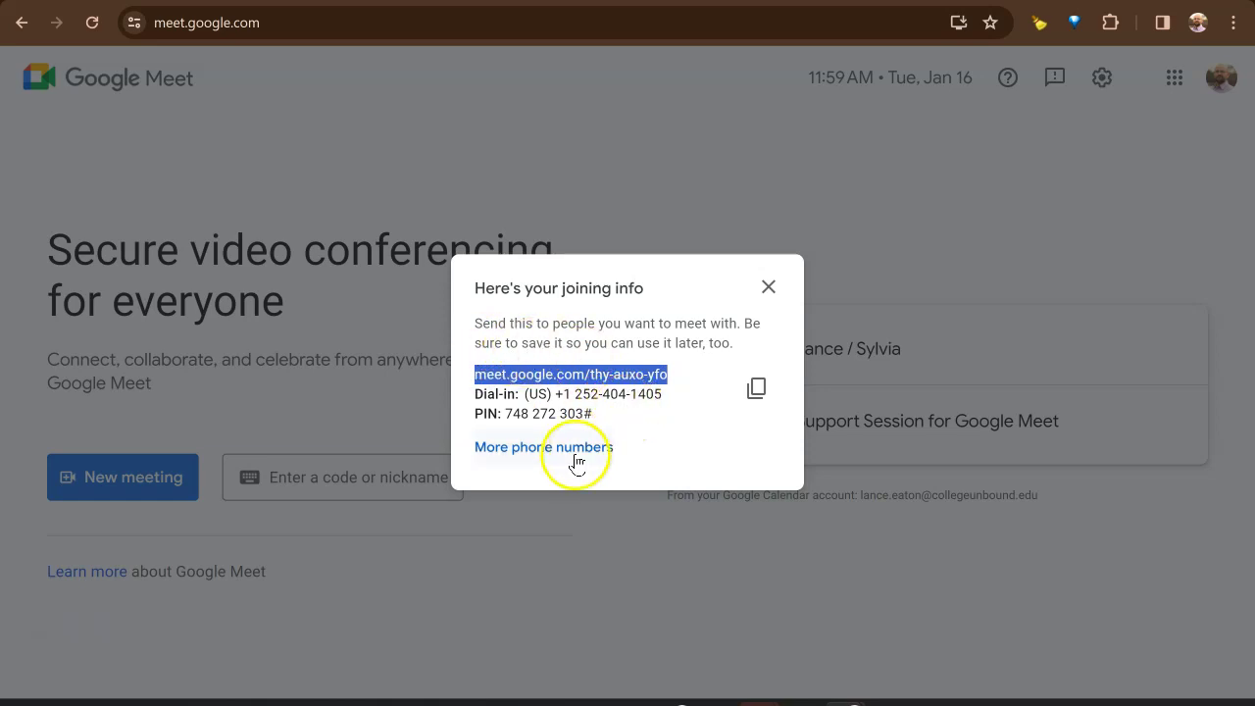
click(760, 392)
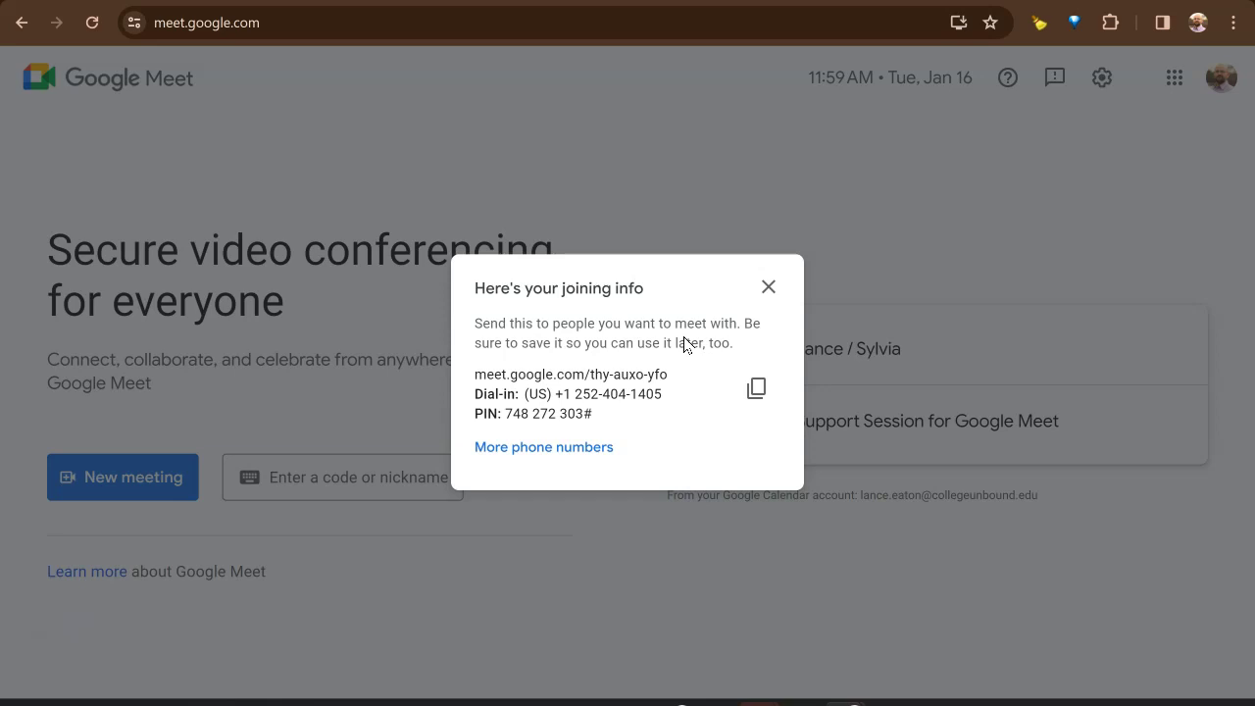
click(770, 289)
- Start an instant meeting and continue without microphone and camera
click(90, 482)
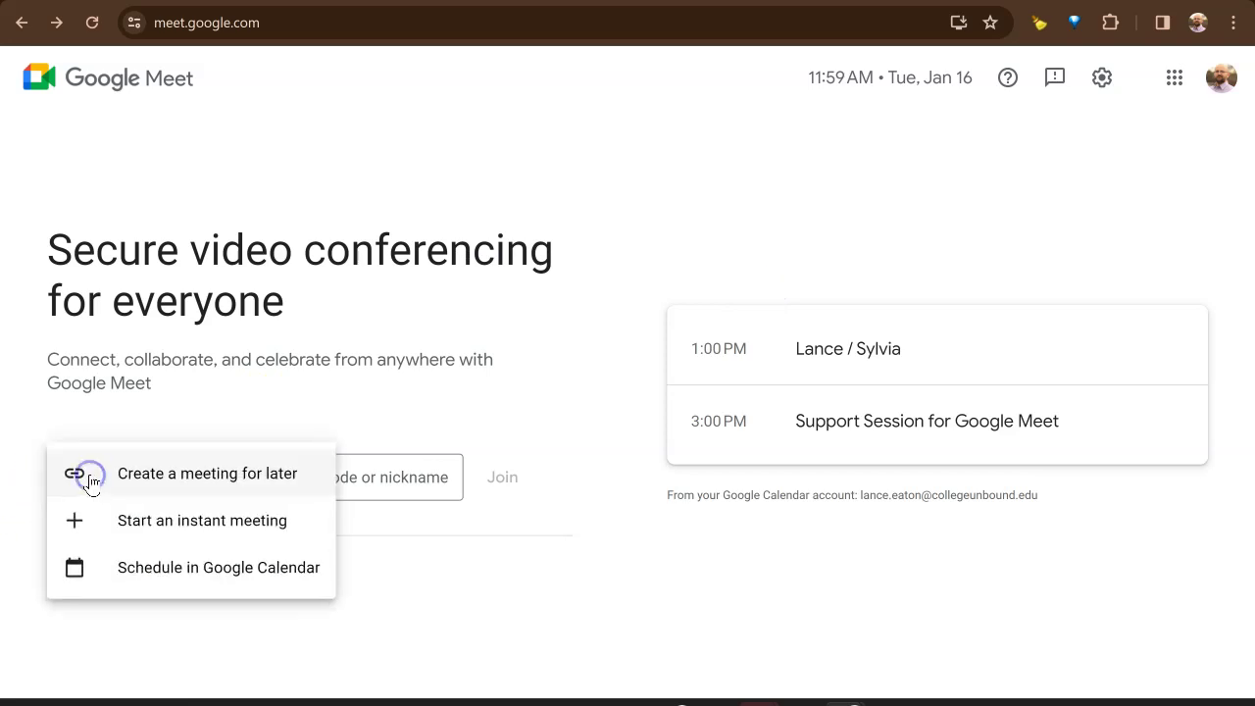
click(173, 523)
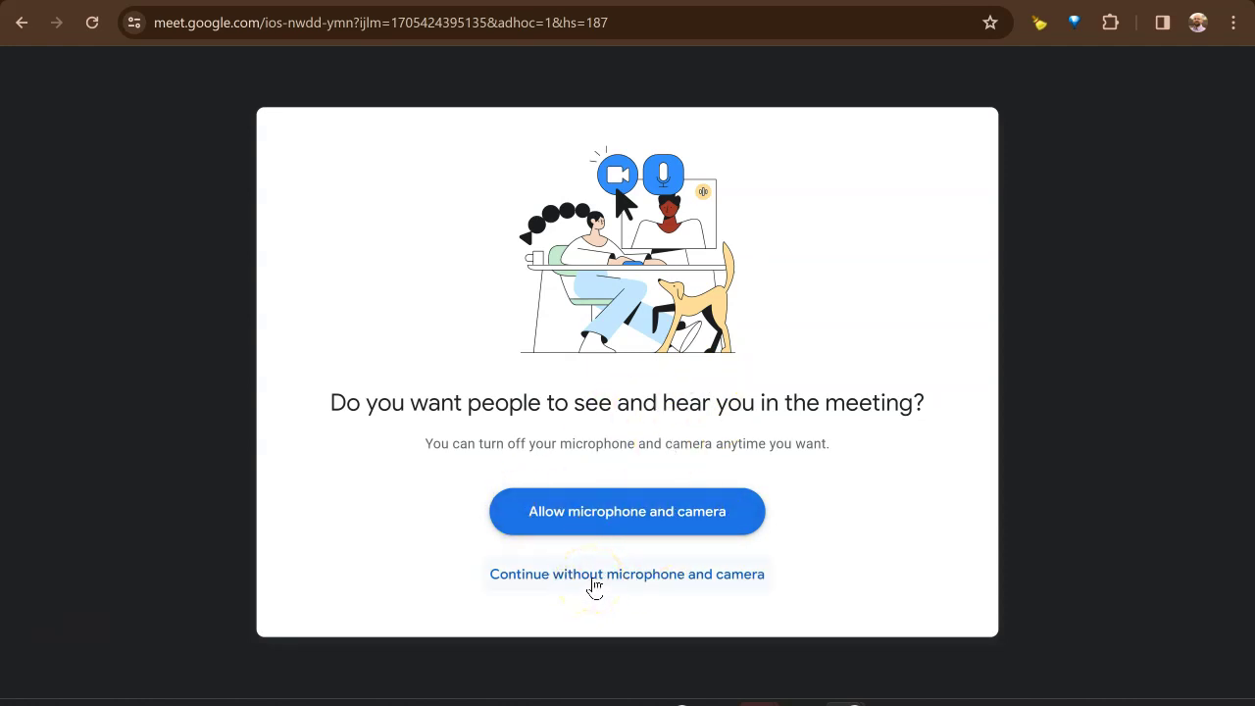
click(594, 579)
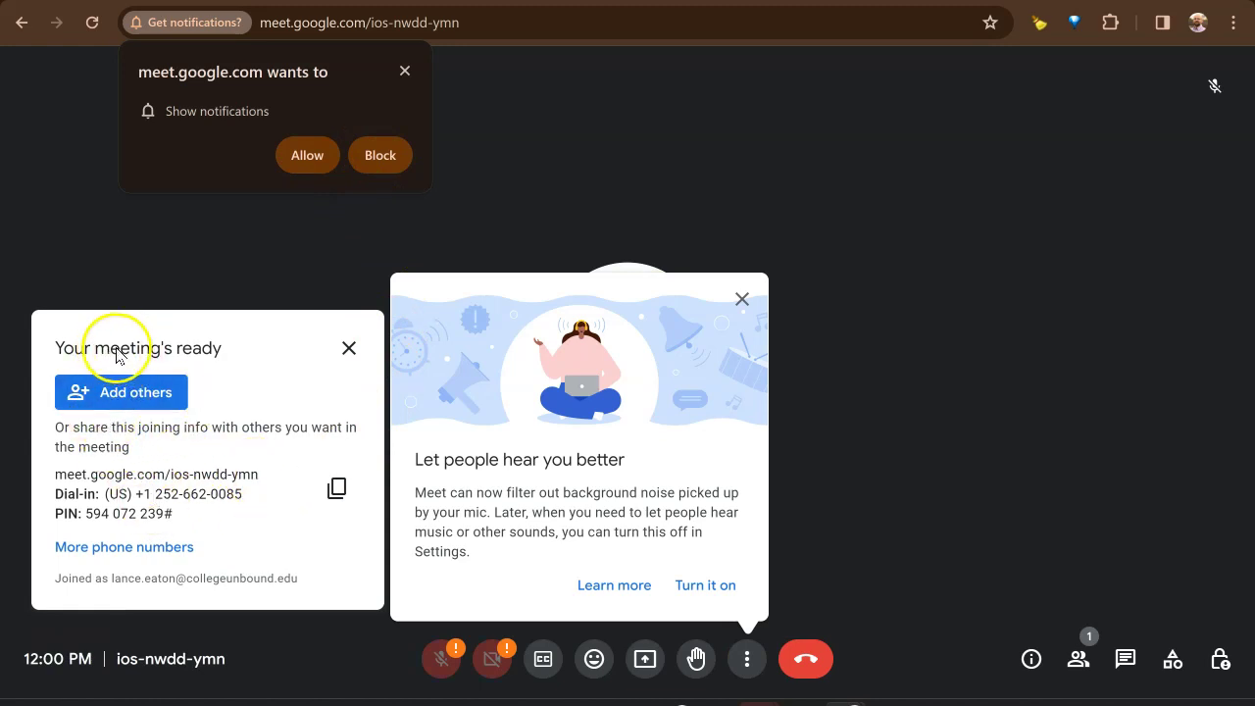
- Review the options for inviting others to the meeting, and block the site's notification request
click(125, 400)
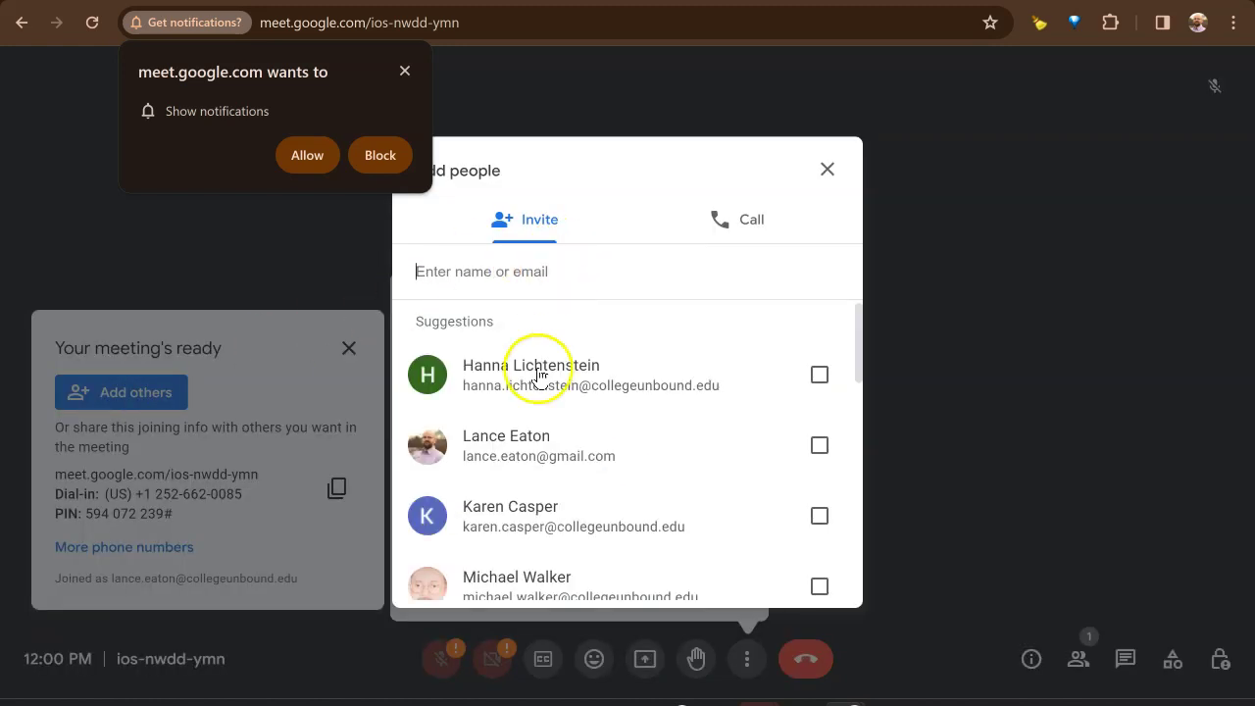
click(485, 278)
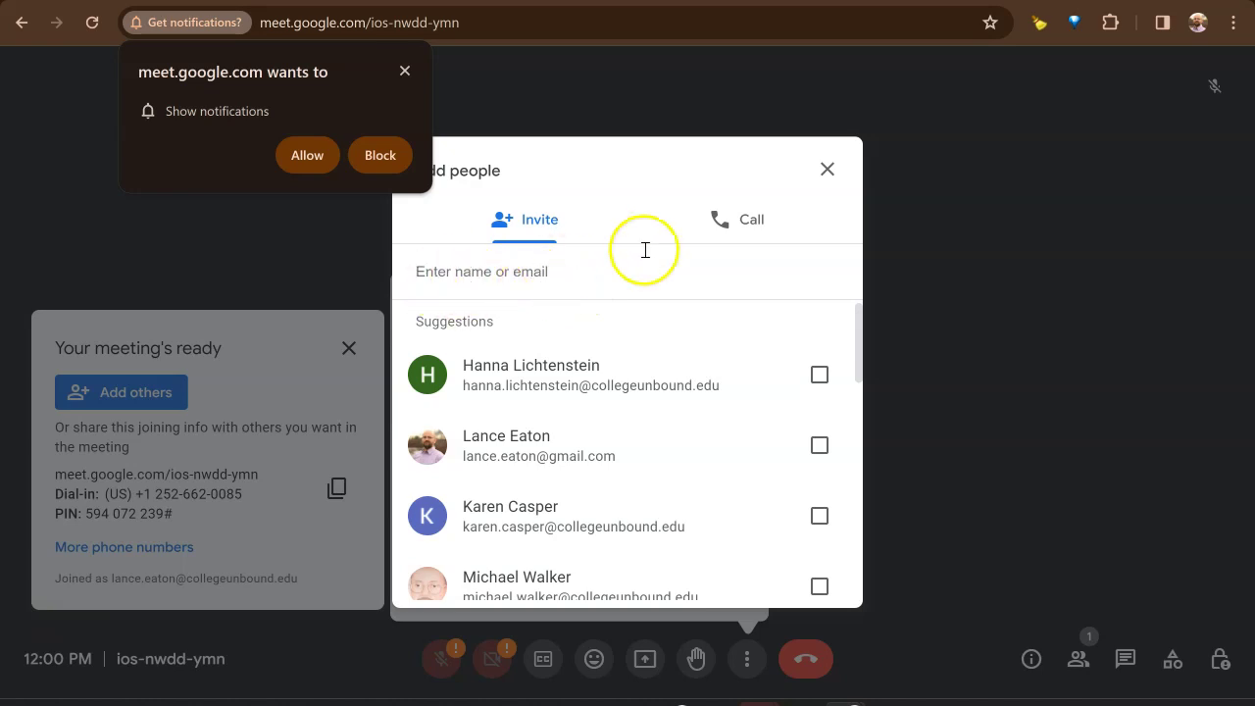
click(828, 169)
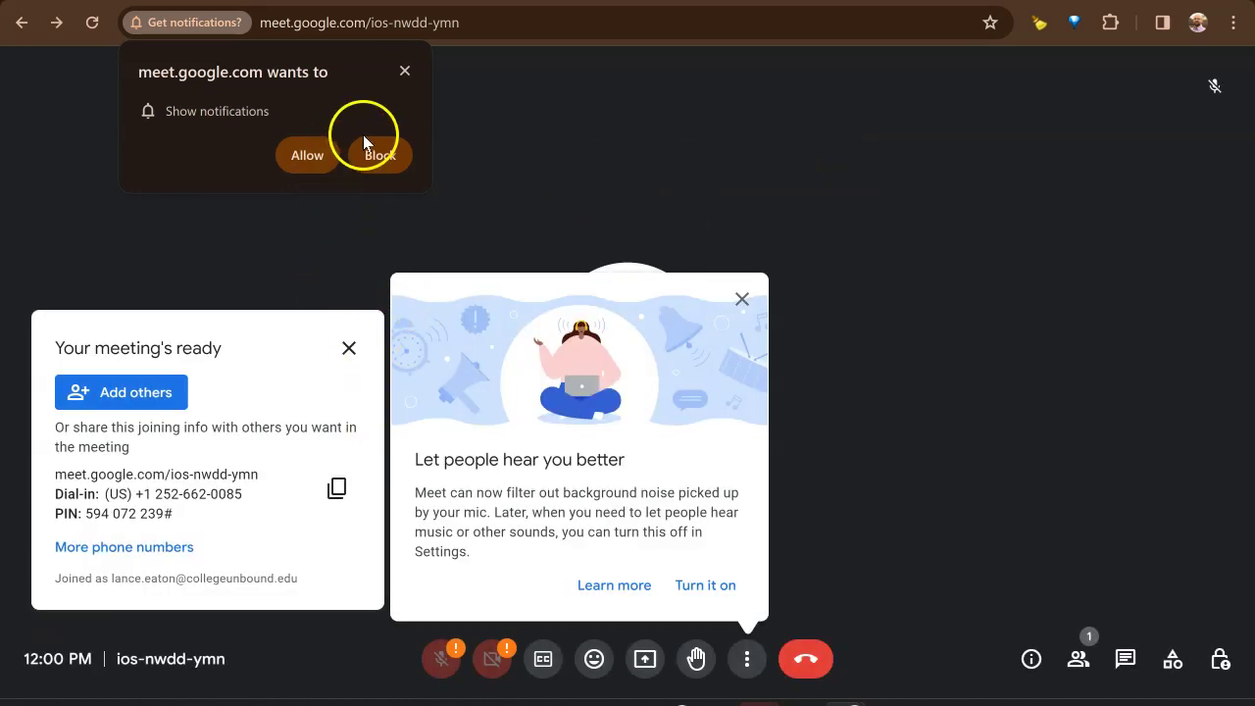
click(380, 153)
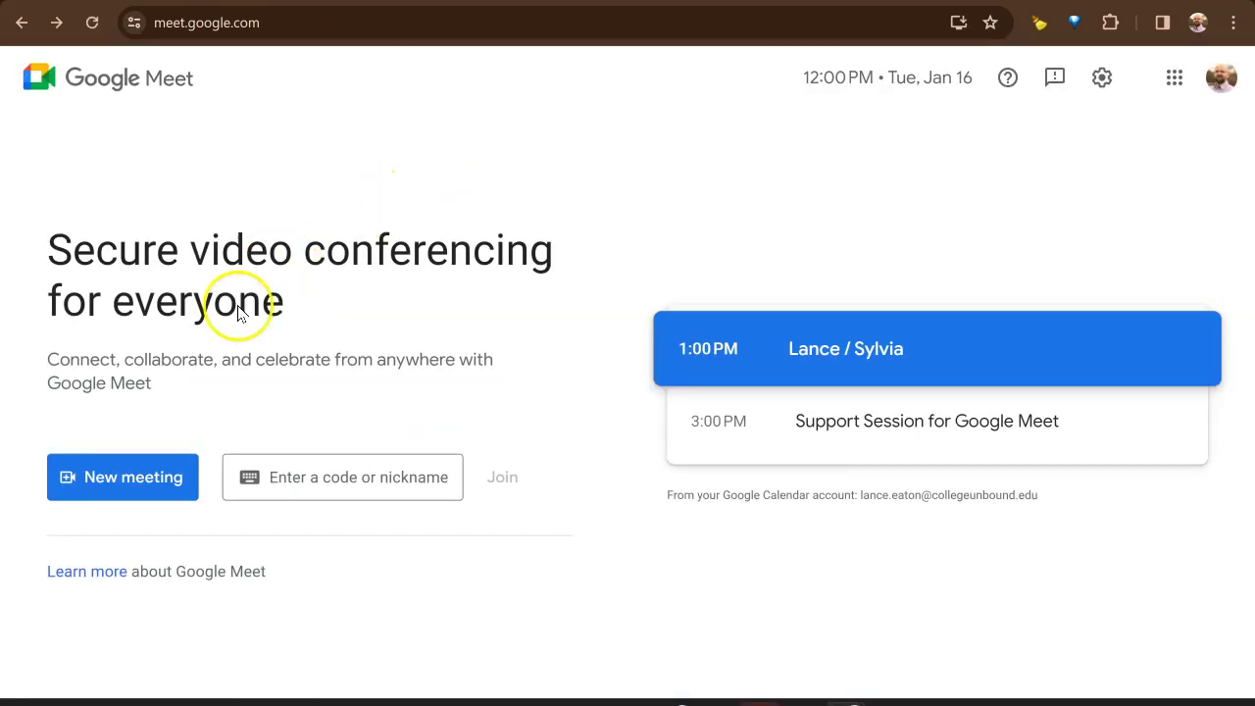
- Schedule a new meeting in Google Calendar titled "Lab Class" with a 5:30pm start, blocking the request to open web calendar links
click(117, 480)
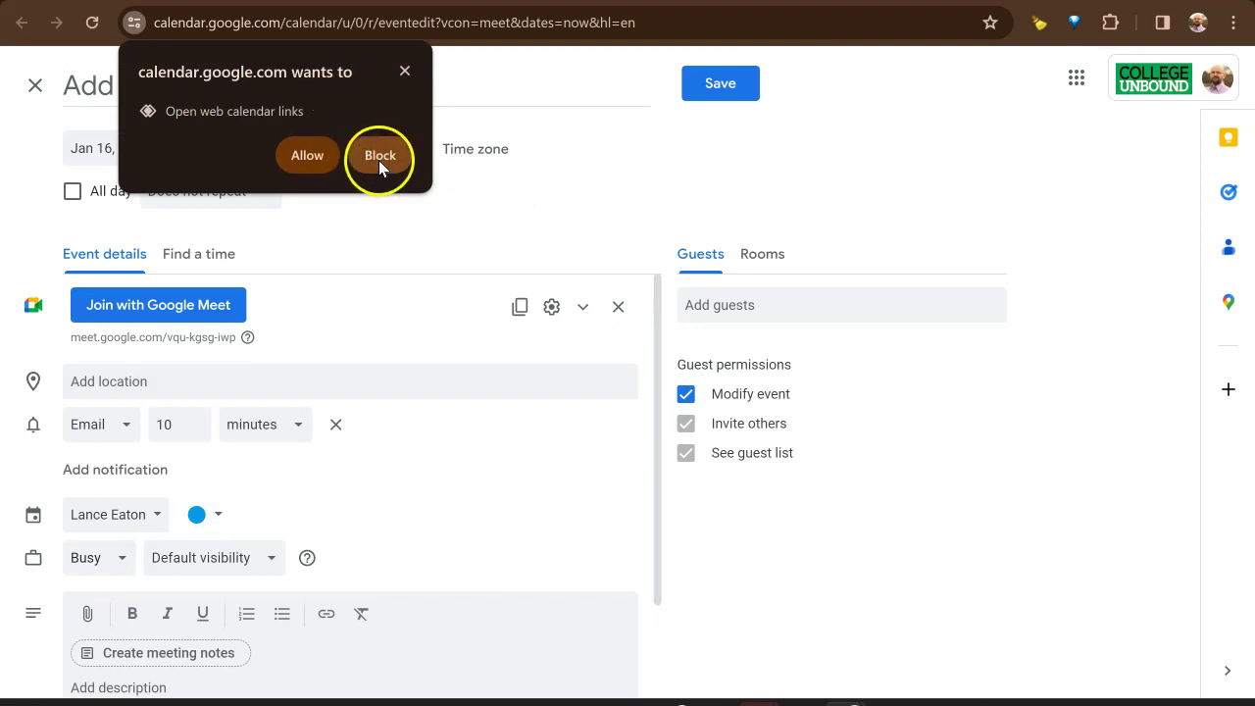
click(379, 157)
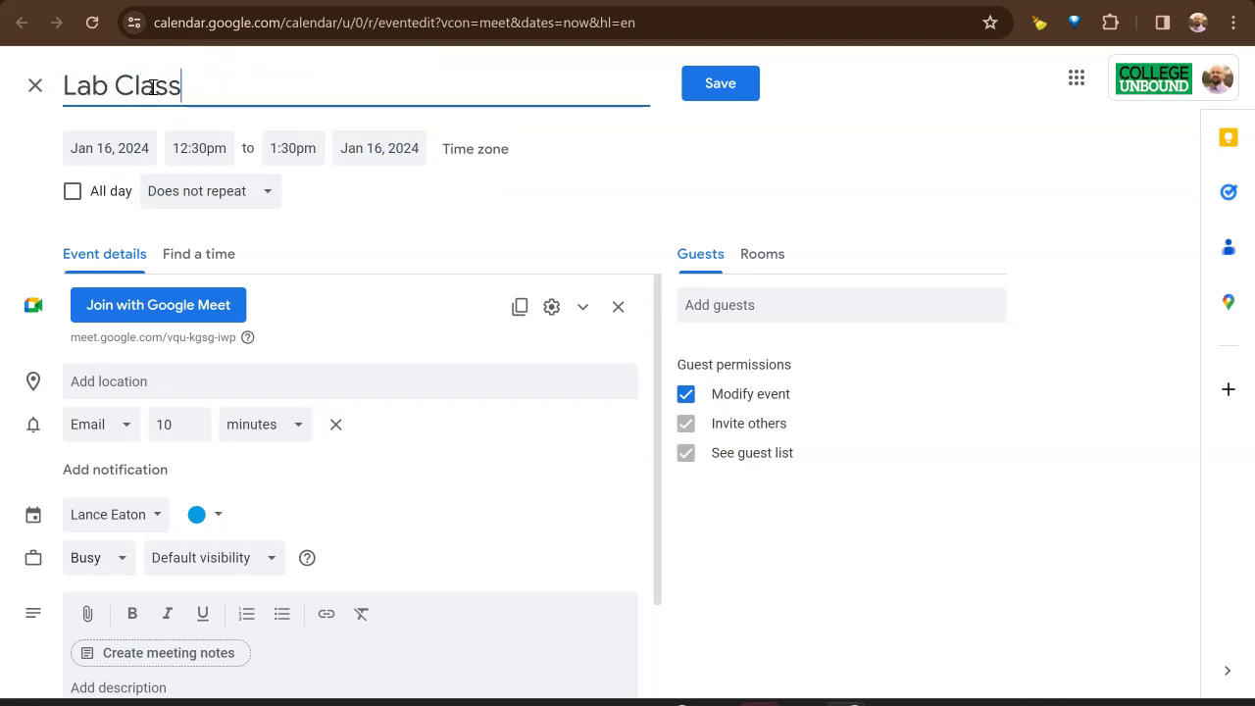
click(196, 144)
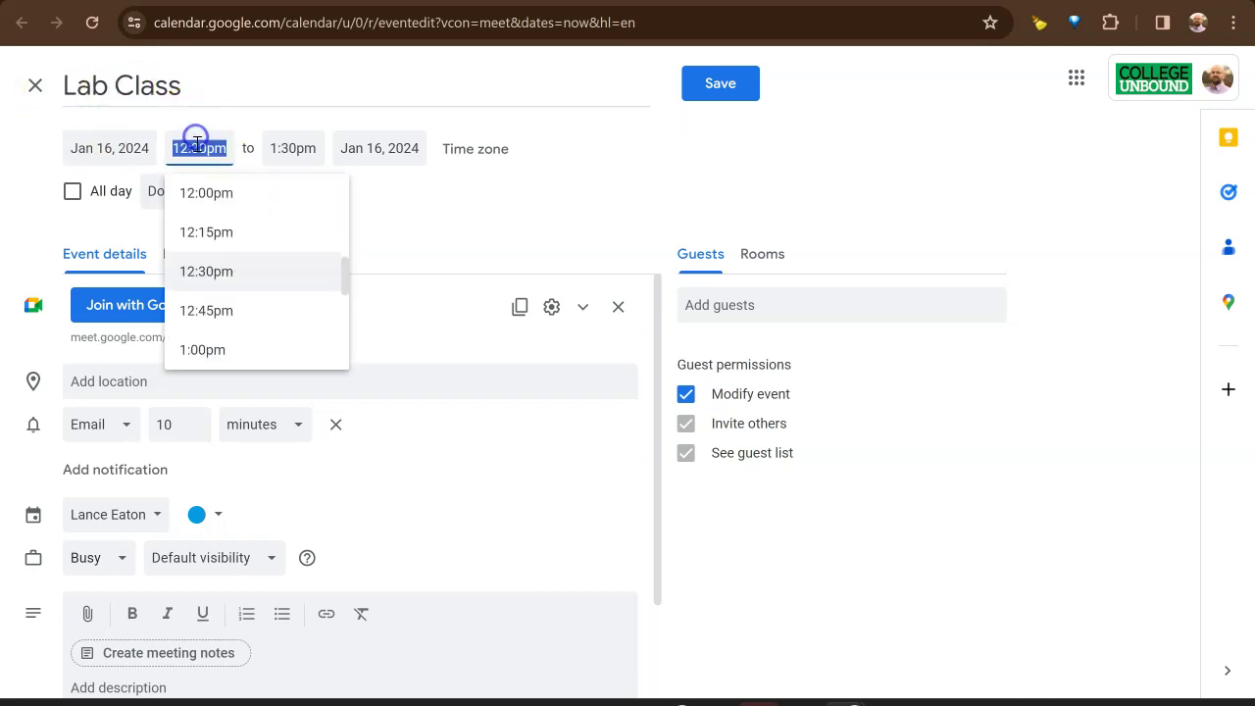
scroll(221, 265, down, 6)
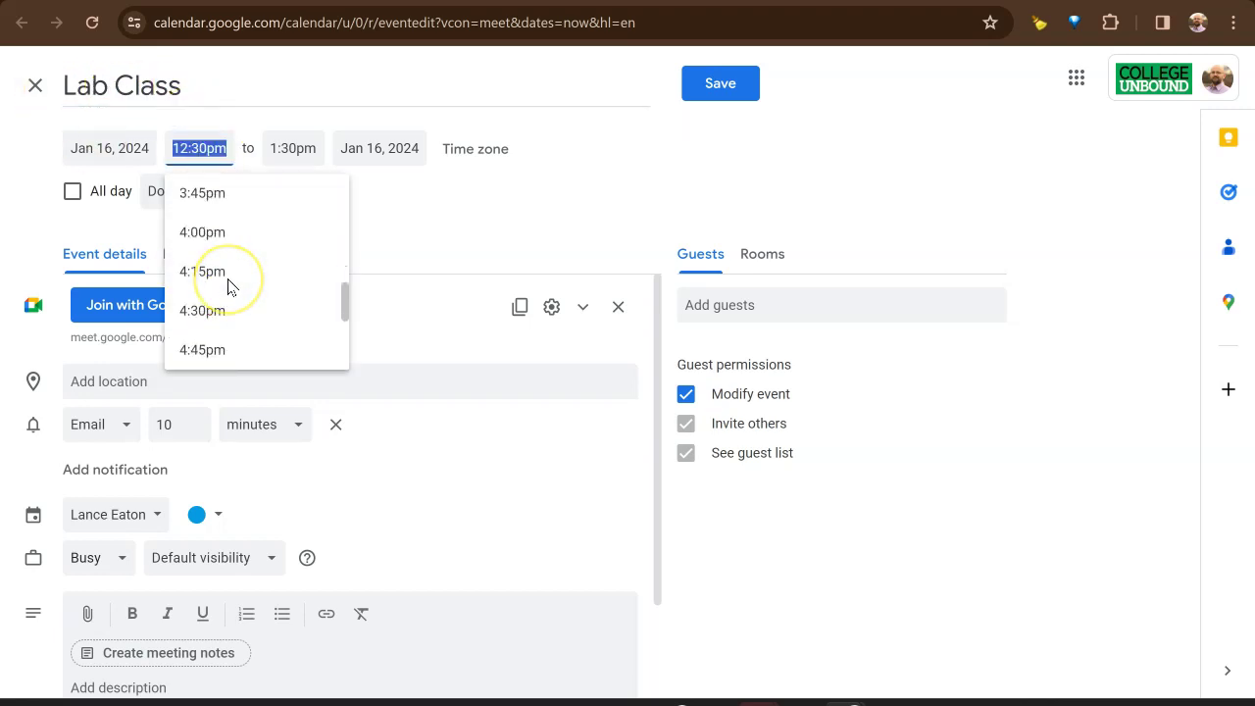
scroll(228, 284, down, 5)
click(217, 272)
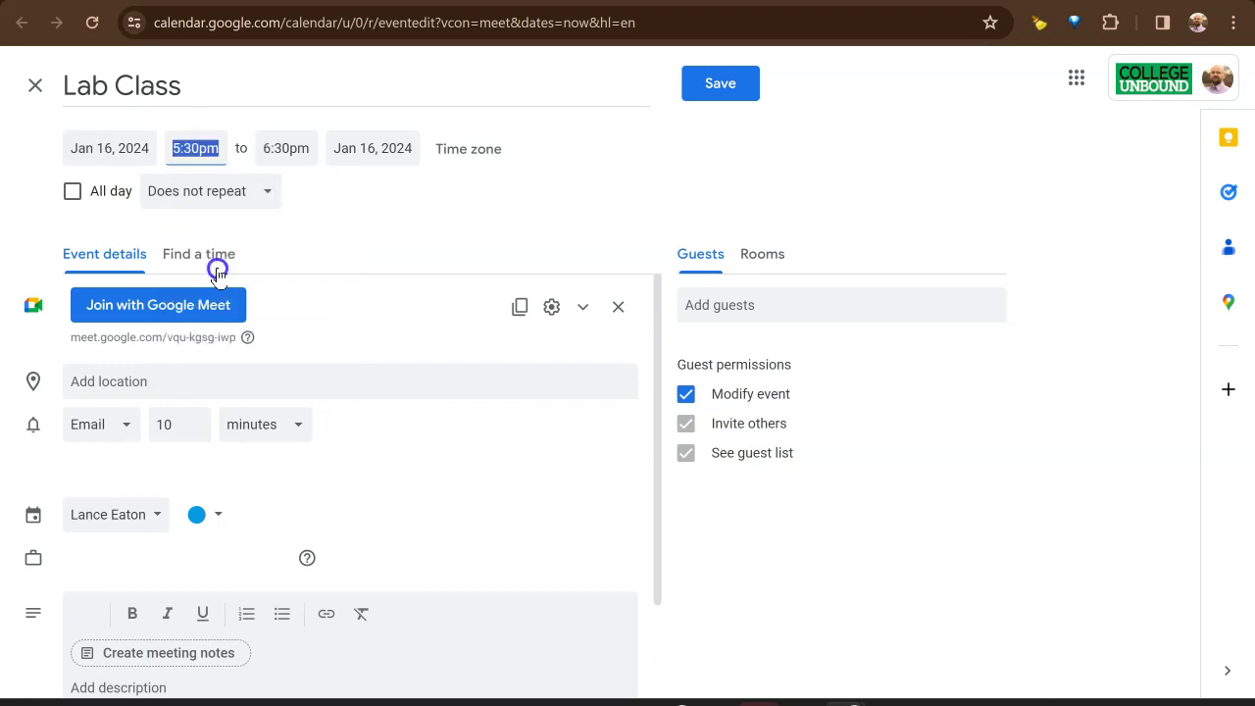
- Set the Lab Class event's end time to 8:30pm
click(285, 148)
scroll(294, 303, down, 5)
scroll(329, 310, up, 3)
scroll(331, 313, down, 9)
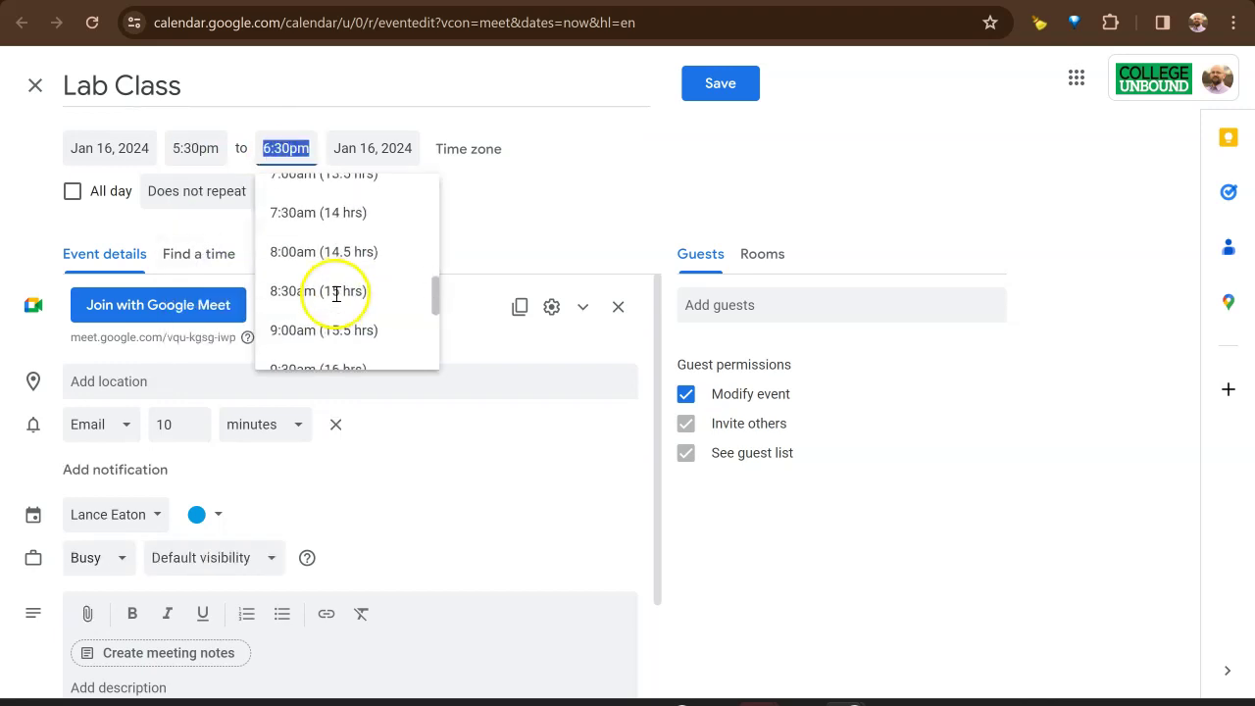
scroll(329, 314, down, 5)
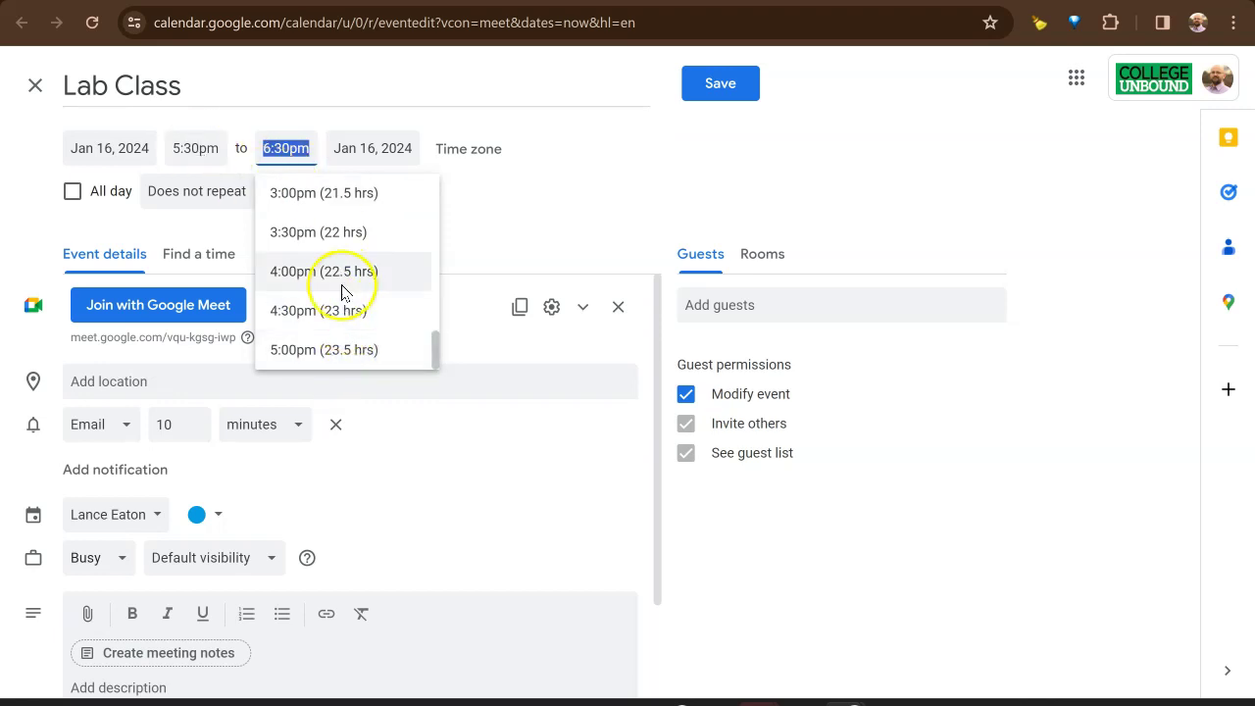
scroll(345, 294, up, 2)
scroll(345, 302, up, 13)
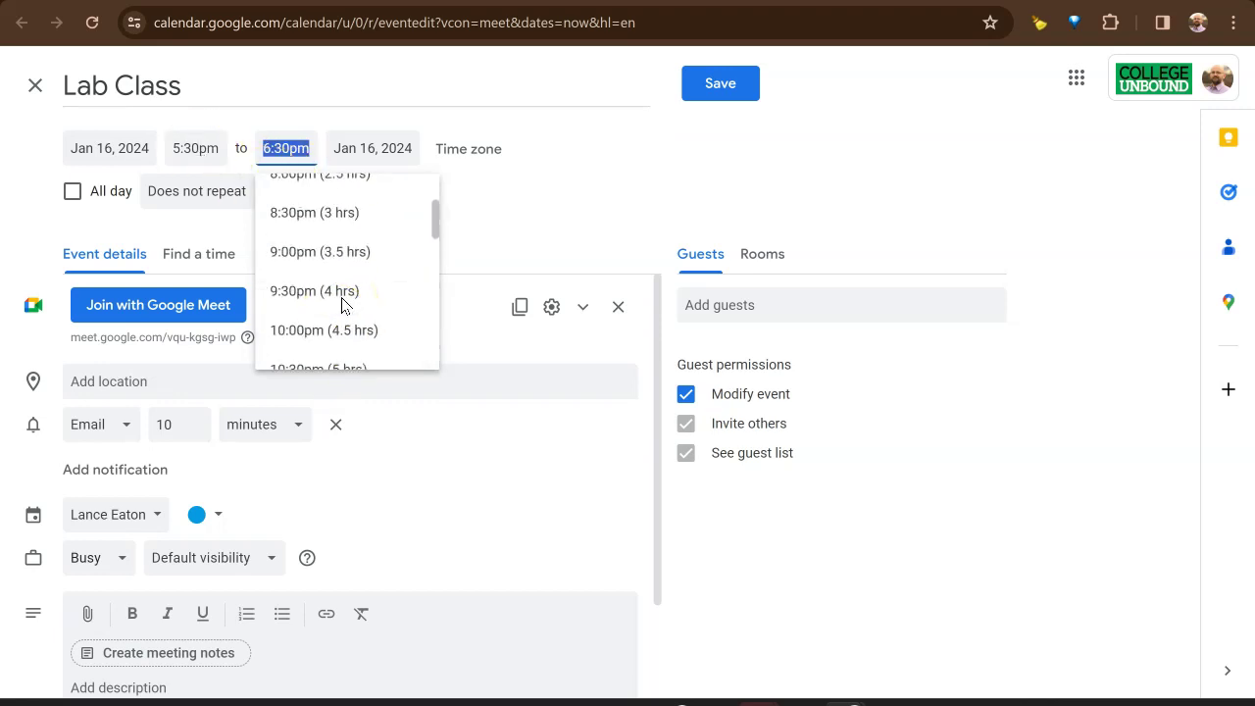
click(328, 212)
click(502, 201)
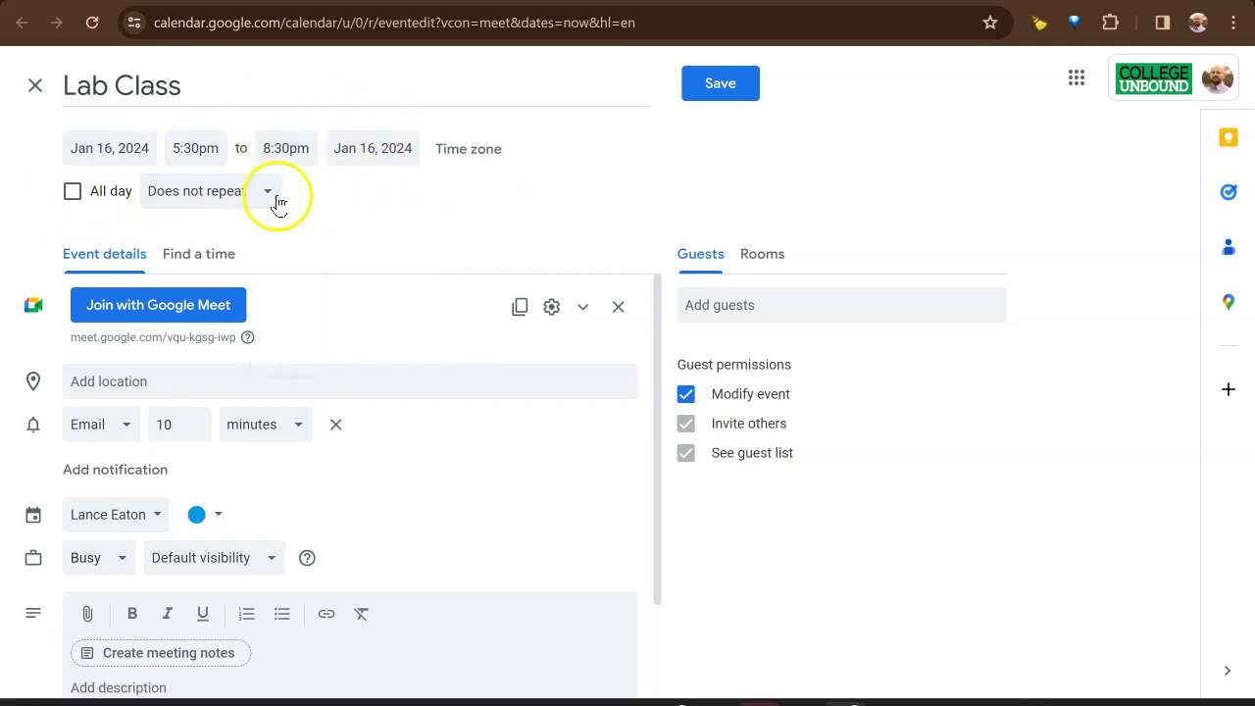
- Set a custom recurrence for the event, repeating every week on Tuesday and ending on May 10, 2024
click(220, 190)
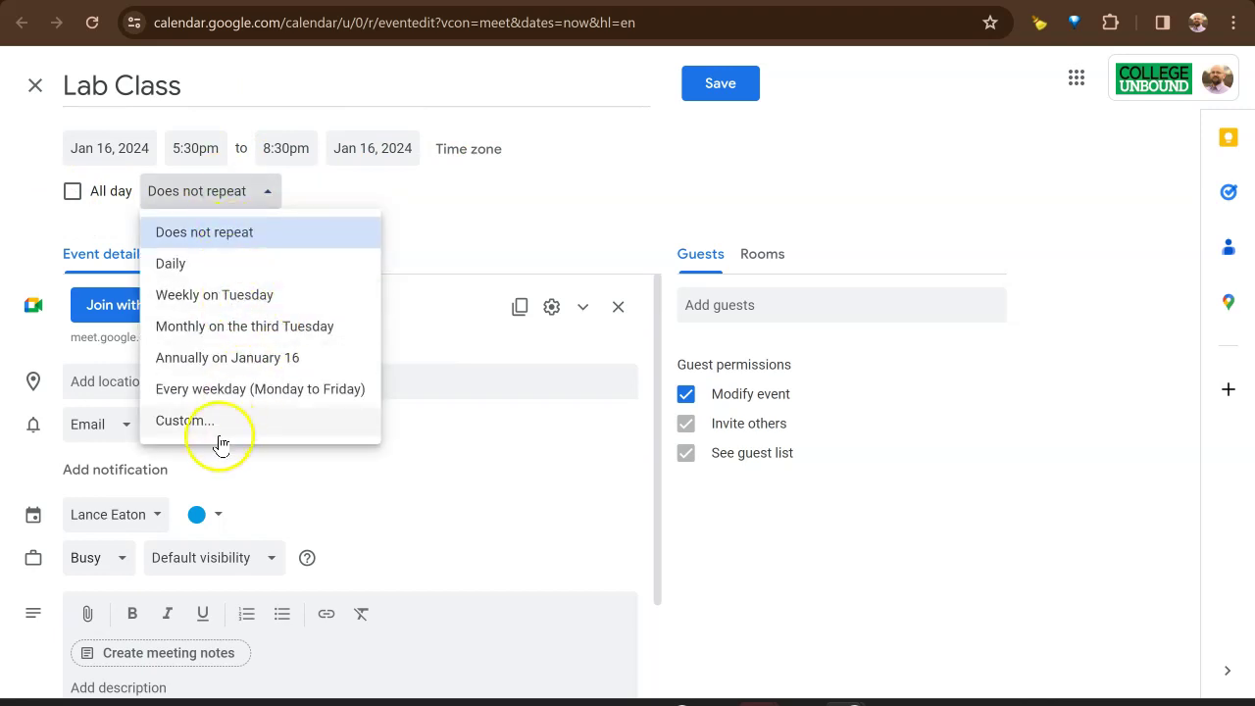
click(196, 421)
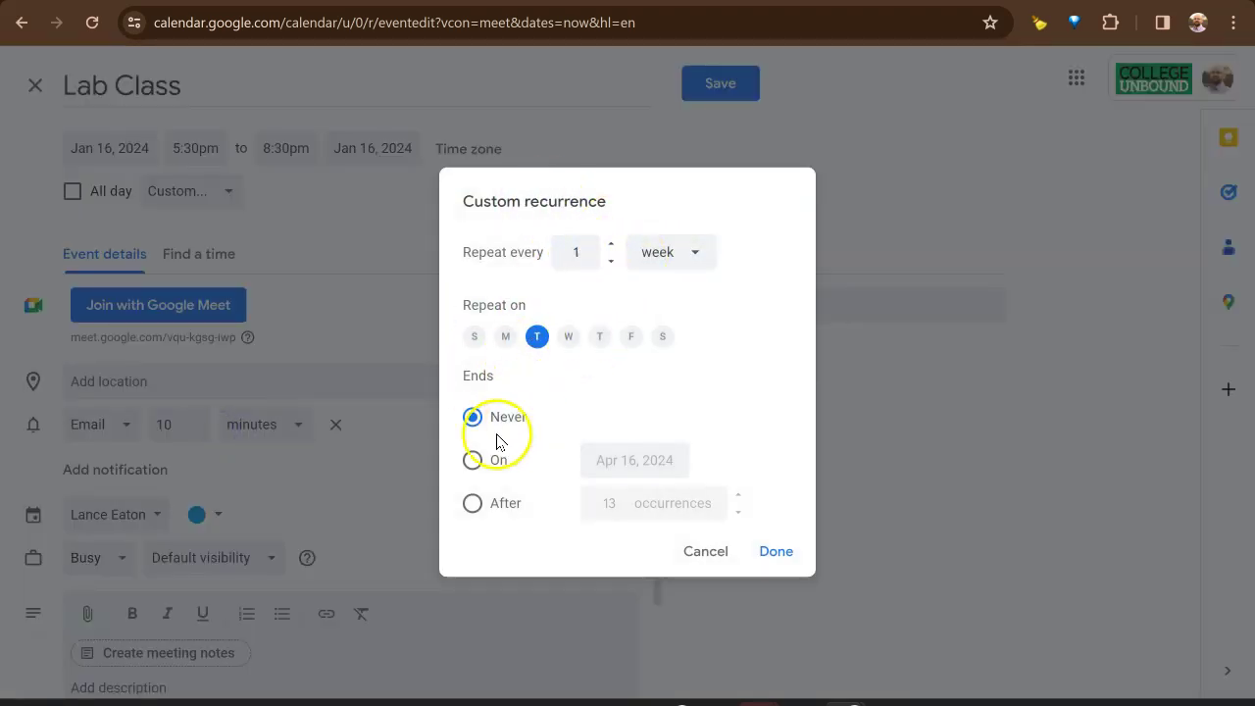
click(470, 463)
click(658, 448)
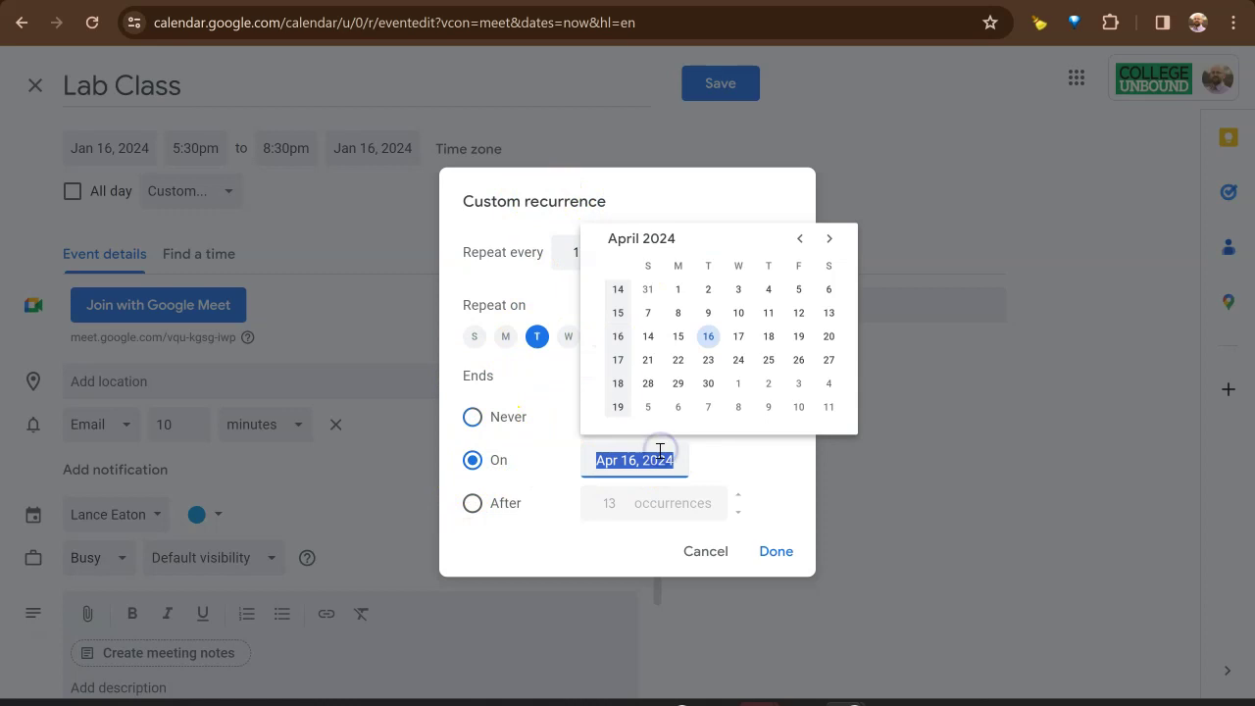
click(794, 412)
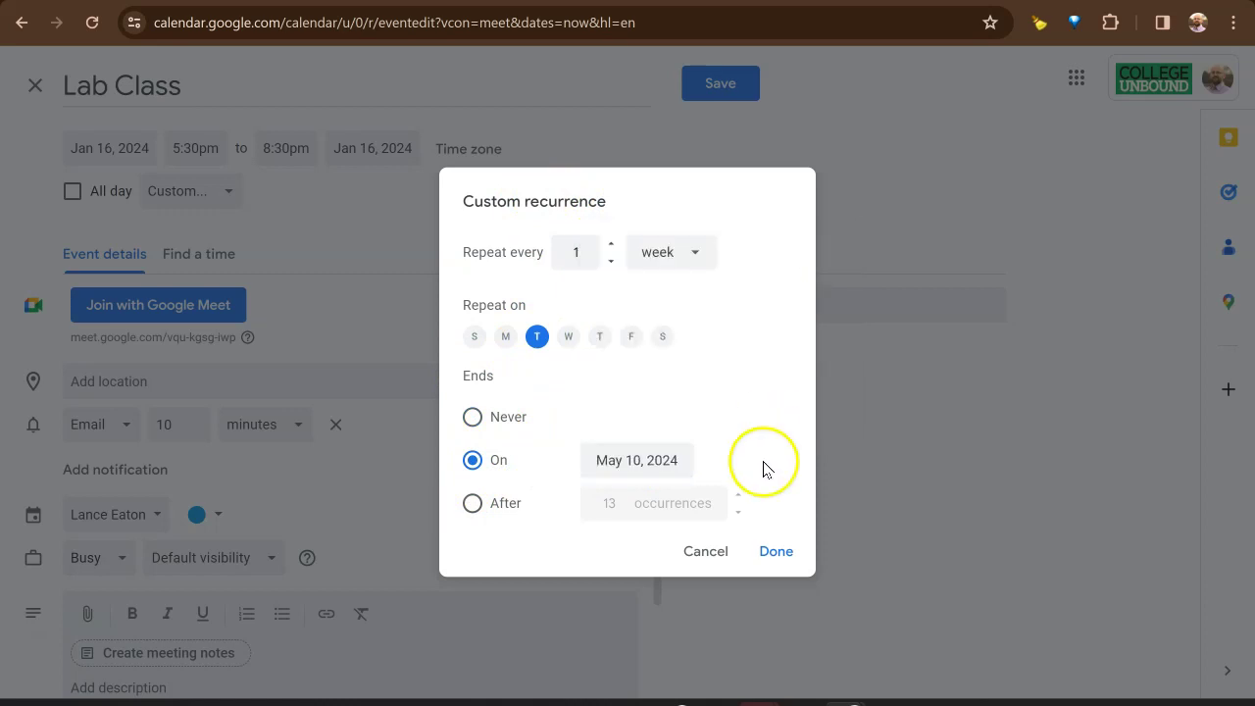
click(776, 552)
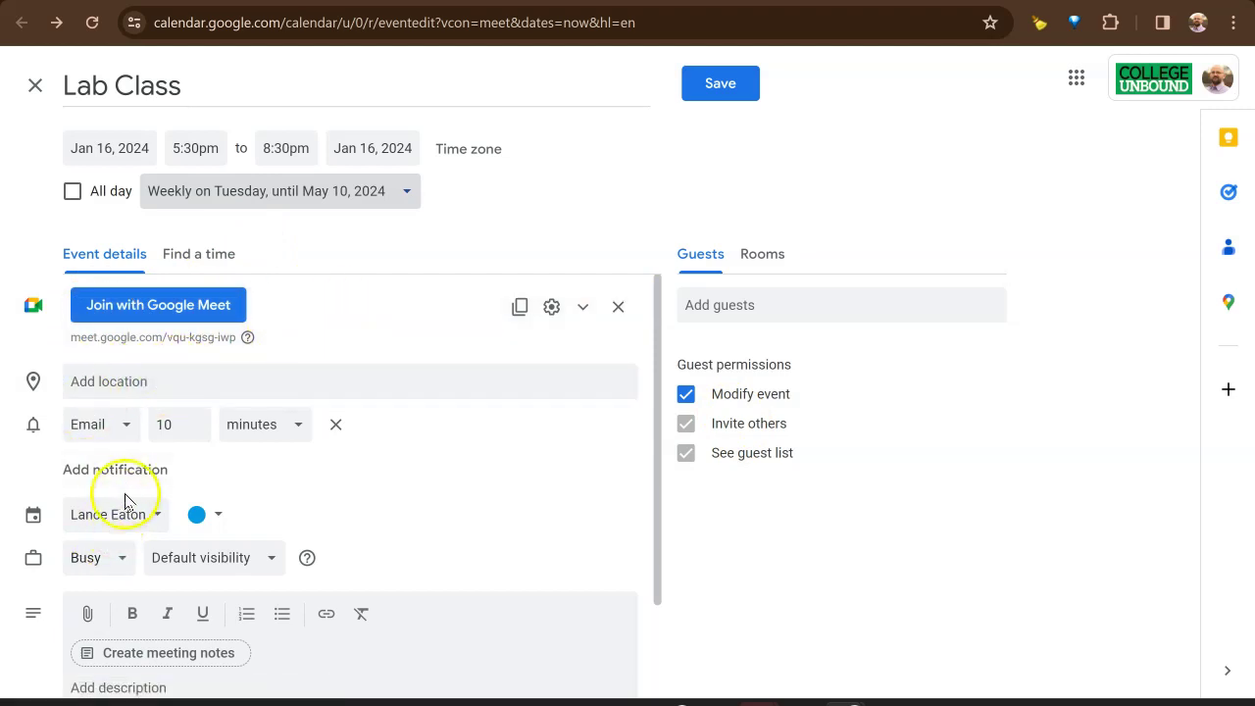
- Look at the suggested guests for the Lab Class event without adding anyone
click(788, 301)
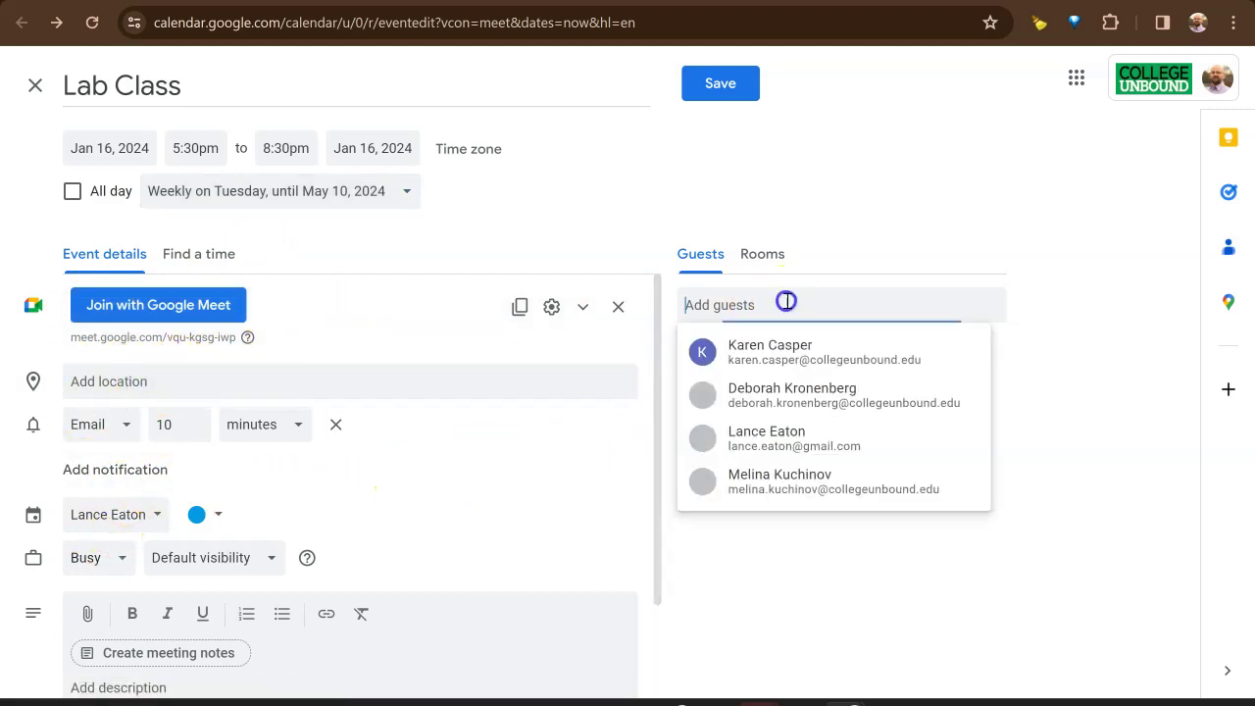
click(856, 252)
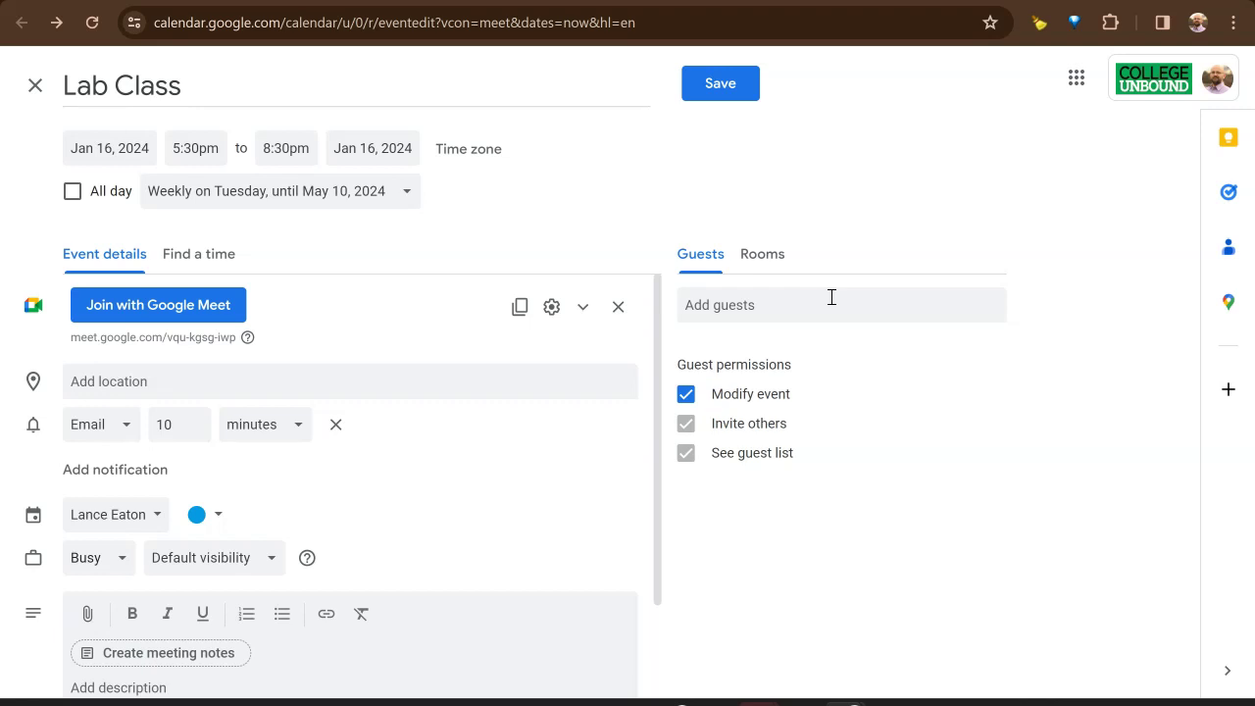
click(831, 297)
click(1122, 272)
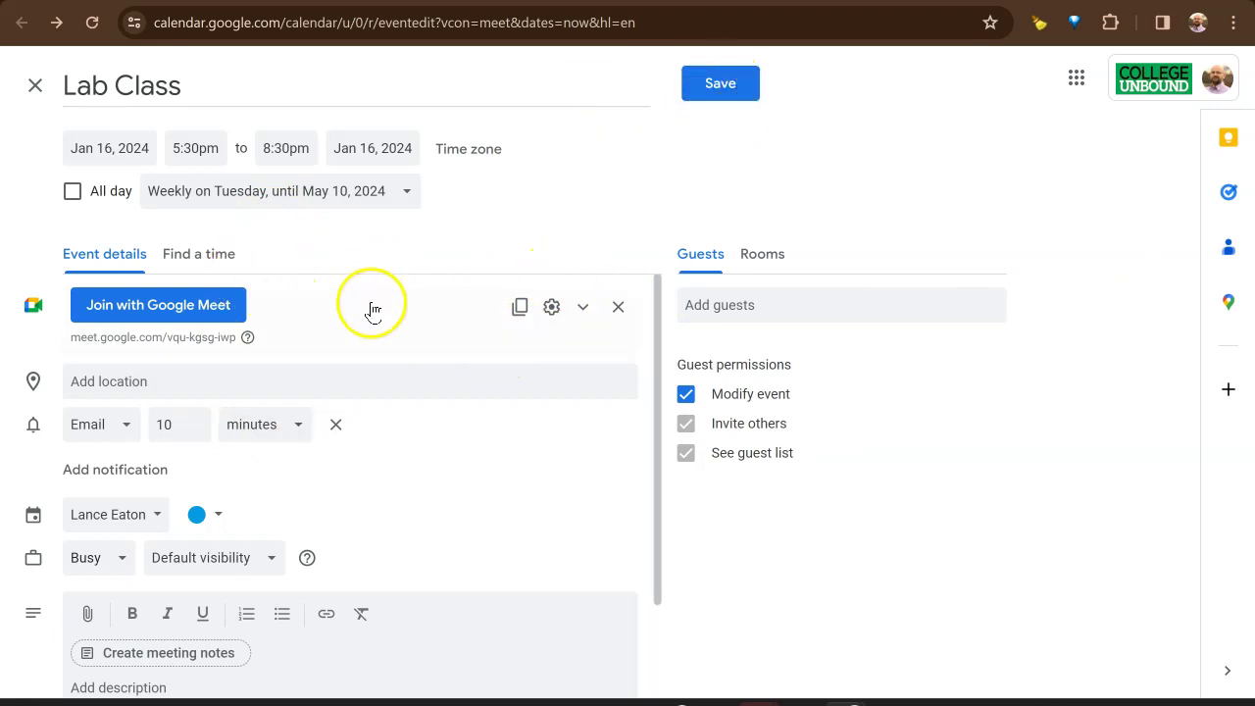
- Copy the event's Google Meet conference info and return to the Google Meet home page
click(520, 307)
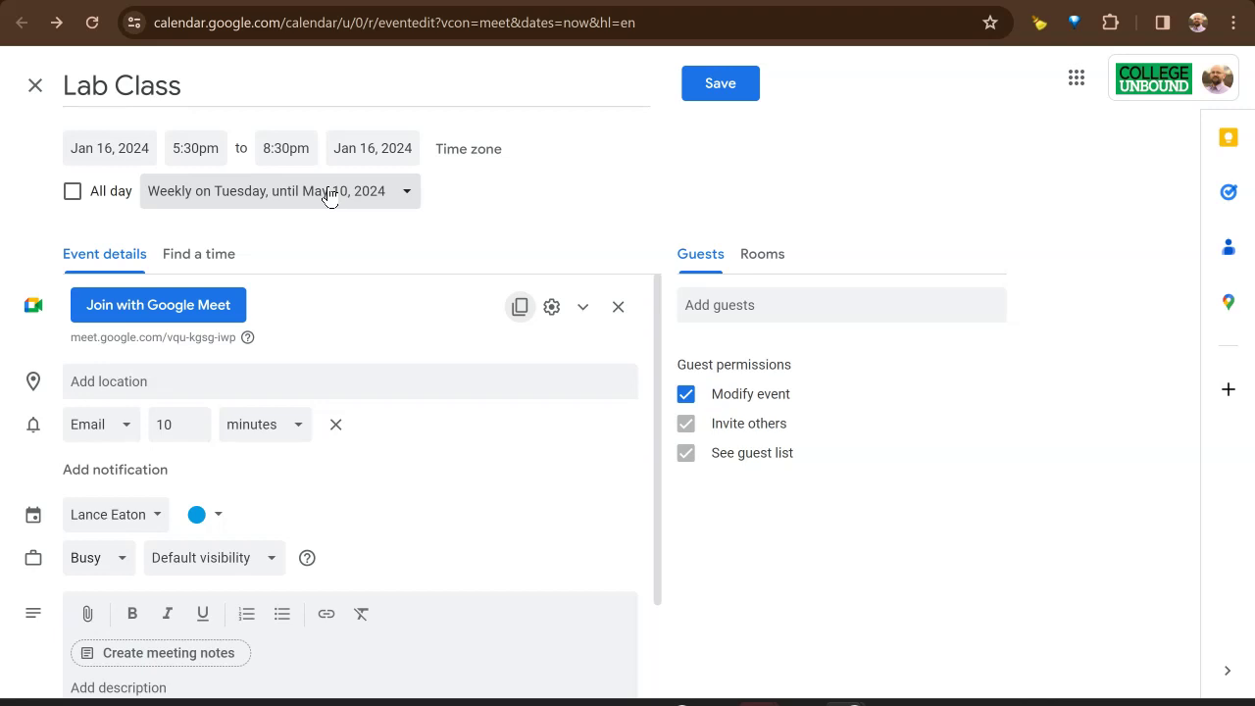
click(141, 23)
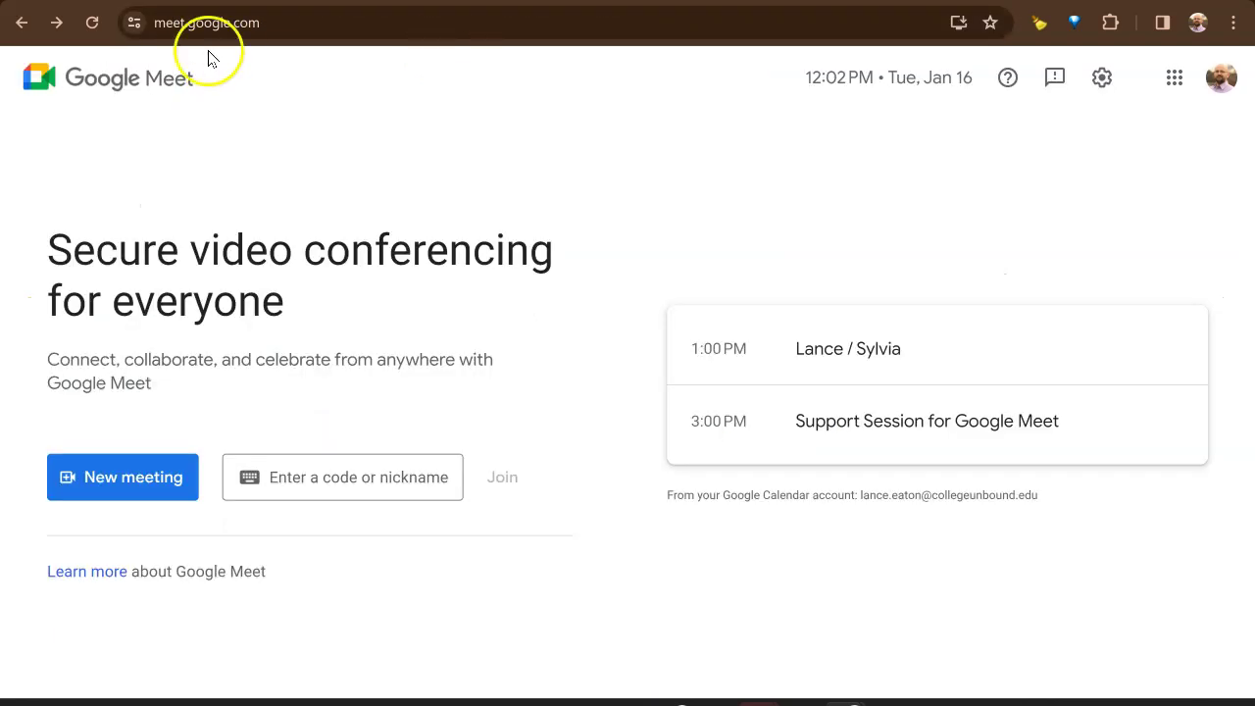